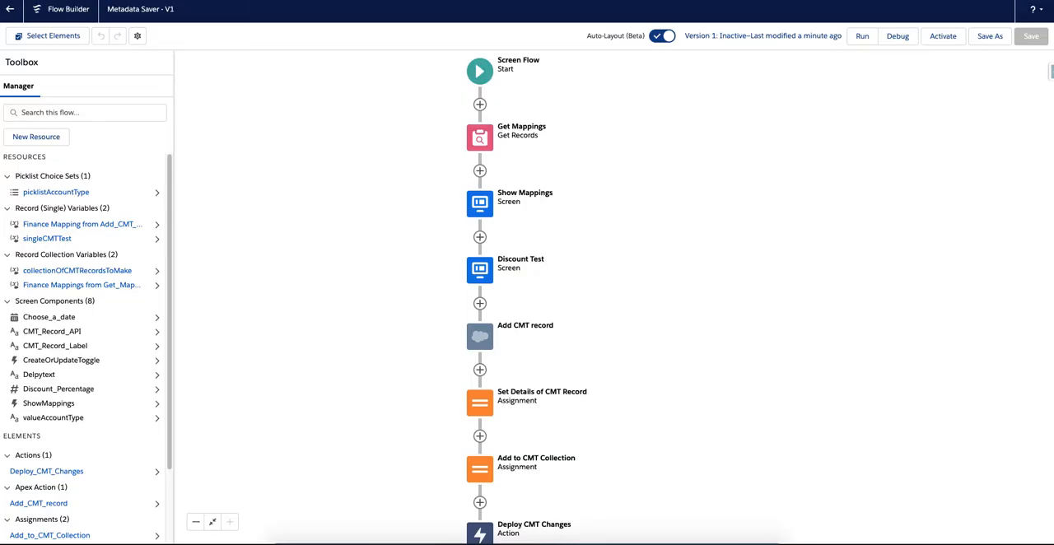
# Debug the Metadata Saver flow, view the existing mappings in Update mode, and proceed in Create mode.
pyautogui.click(897, 36)
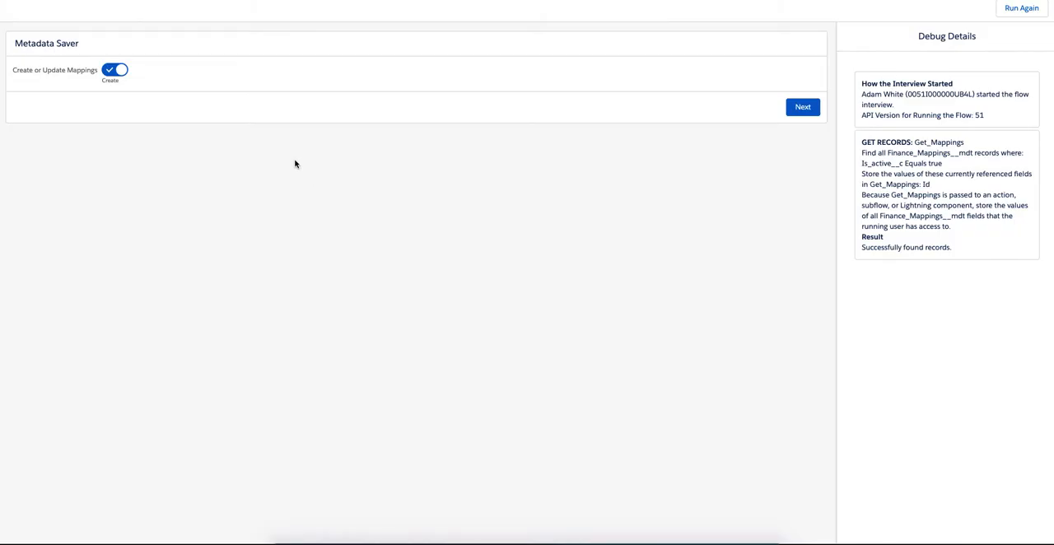
pyautogui.click(118, 74)
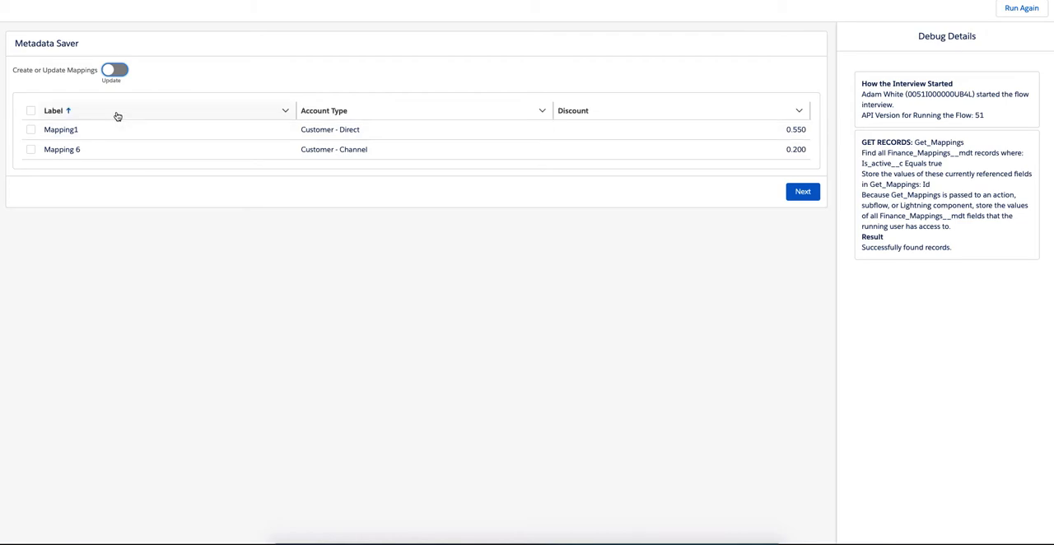
pyautogui.click(112, 76)
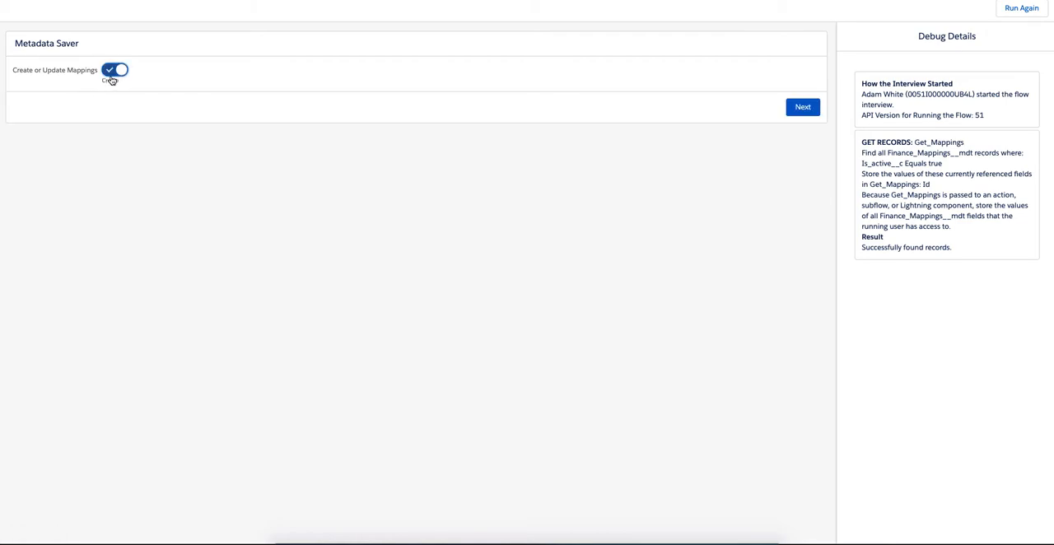
pyautogui.click(803, 107)
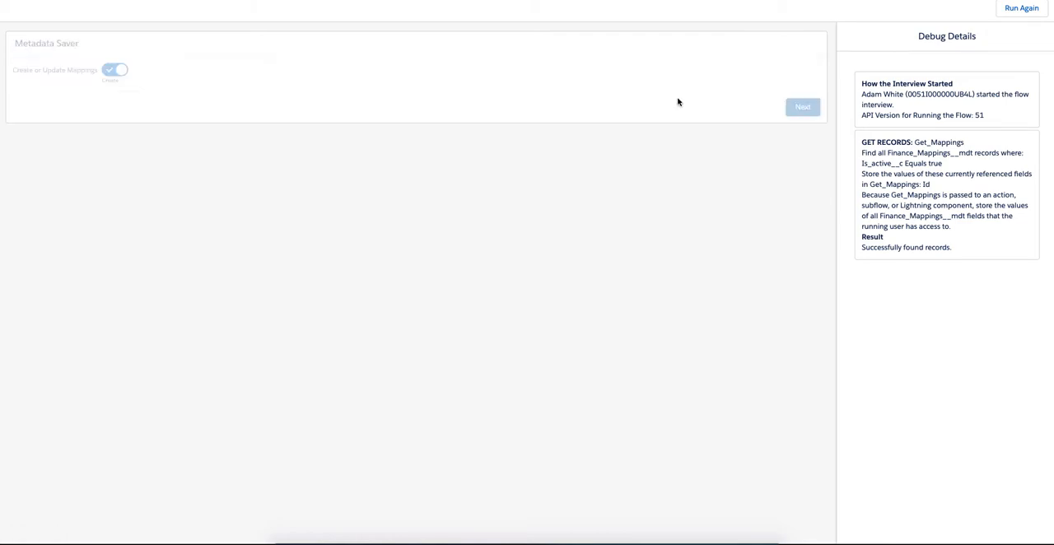
# Set the CMT record label to "Mapping 66" and its API name to "Mapping66".
pyautogui.click(191, 90)
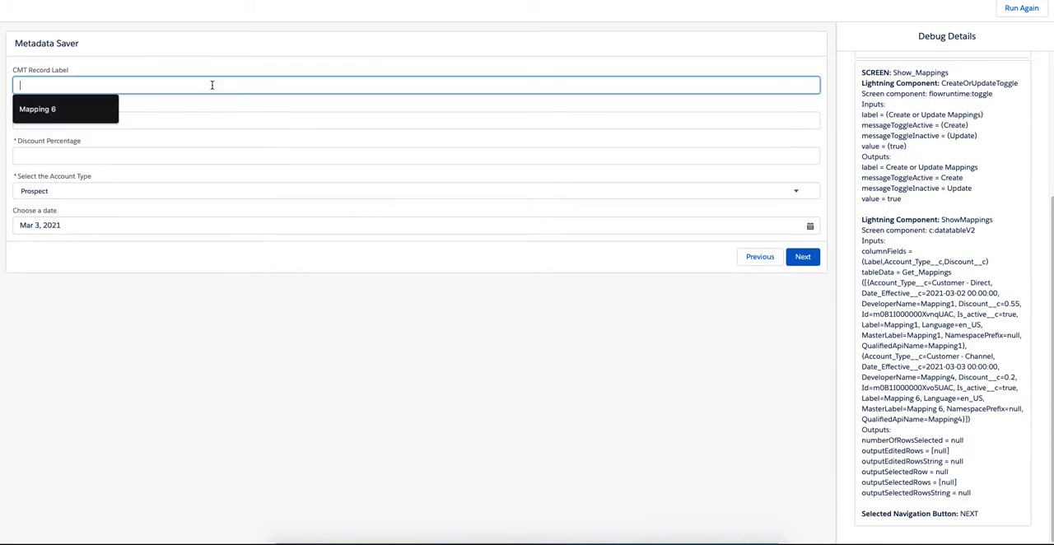
pyautogui.write('Mapping')
pyautogui.write(' 6')
pyautogui.press('BackSpace')
pyautogui.write('66')
pyautogui.click(238, 120)
pyautogui.write('Mapping66')
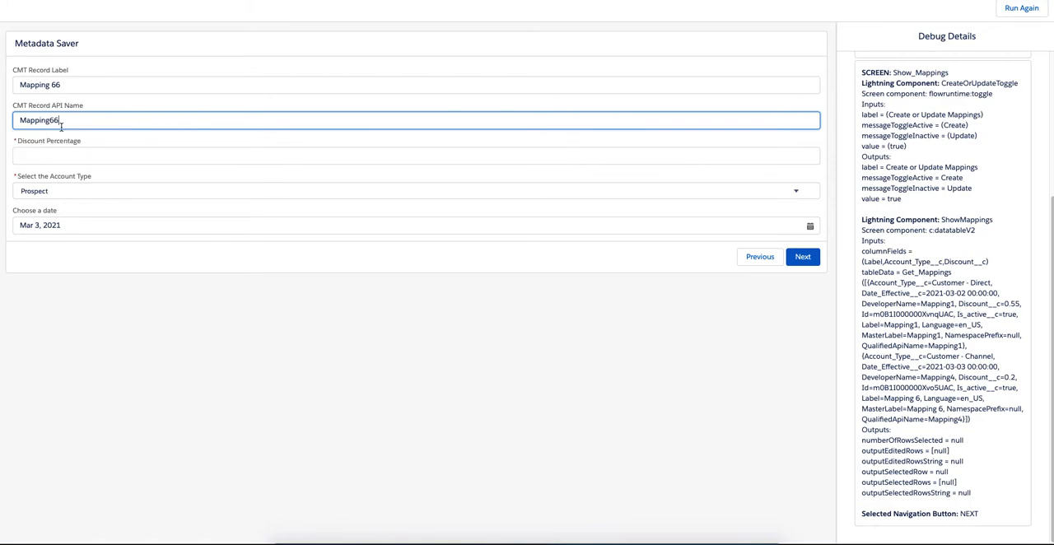
# Set the discount percentage to 0.44 and the account type to Customer - Channel.
pyautogui.click(72, 152)
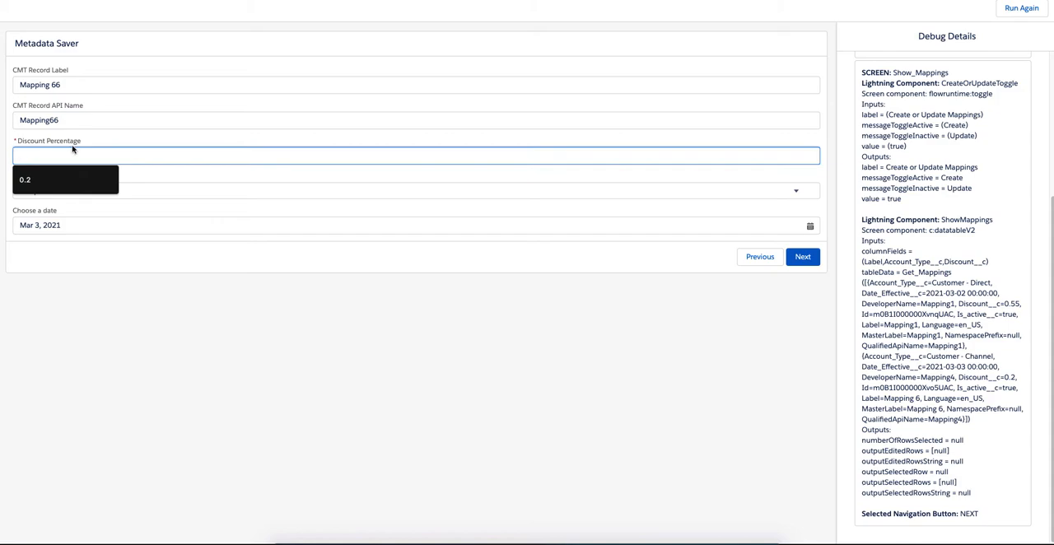
pyautogui.write('0.44')
pyautogui.click(82, 191)
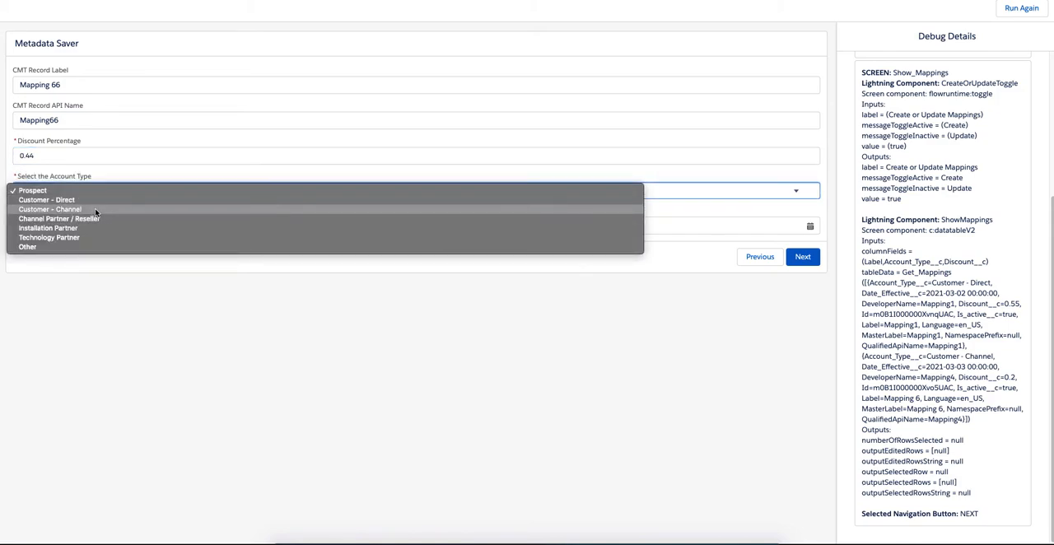
pyautogui.click(97, 218)
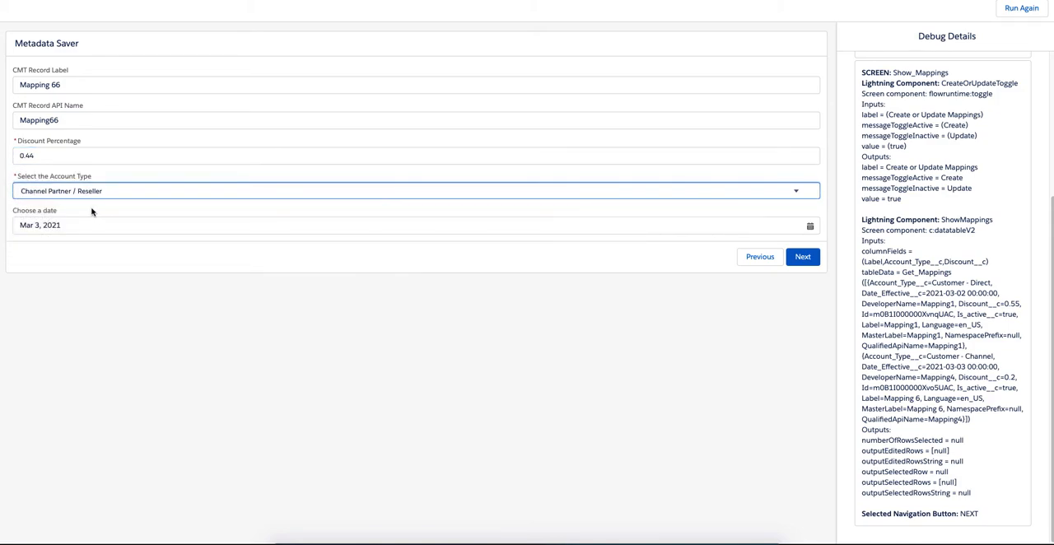
pyautogui.click(93, 198)
pyautogui.click(76, 181)
# Choose March 10, 2021 as the date, submit the record for deployment and finish the flow interview.
pyautogui.click(74, 217)
pyautogui.click(744, 323)
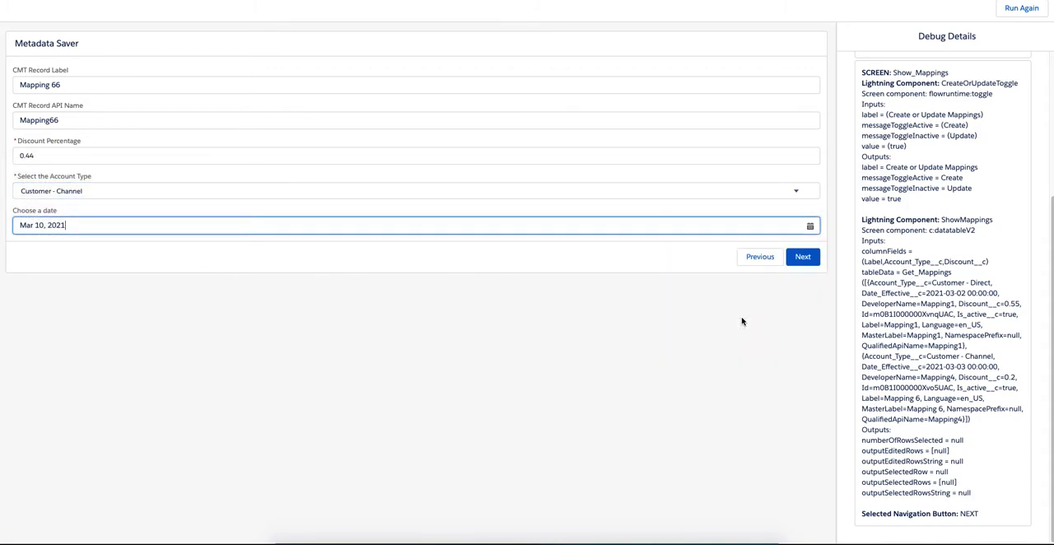
pyautogui.click(803, 262)
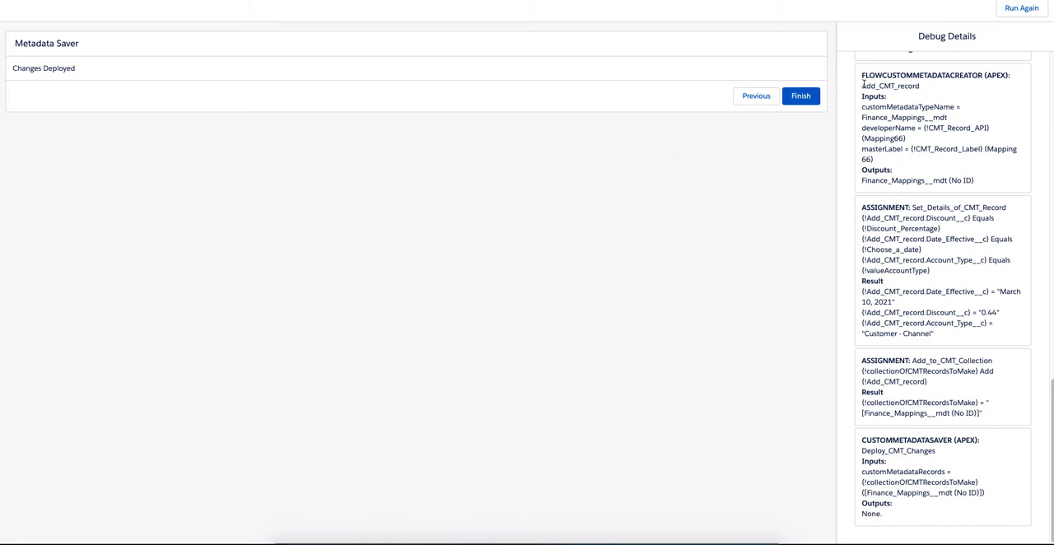
pyautogui.click(801, 96)
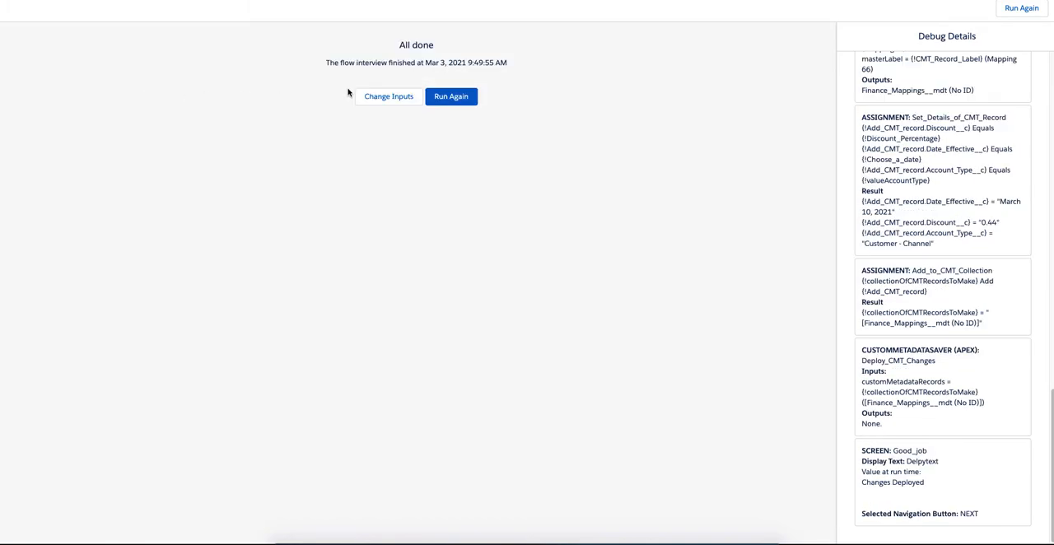
# Run the flow again in Update mode and check the Mapping 66 row in the mappings table.
pyautogui.click(452, 97)
pyautogui.click(115, 71)
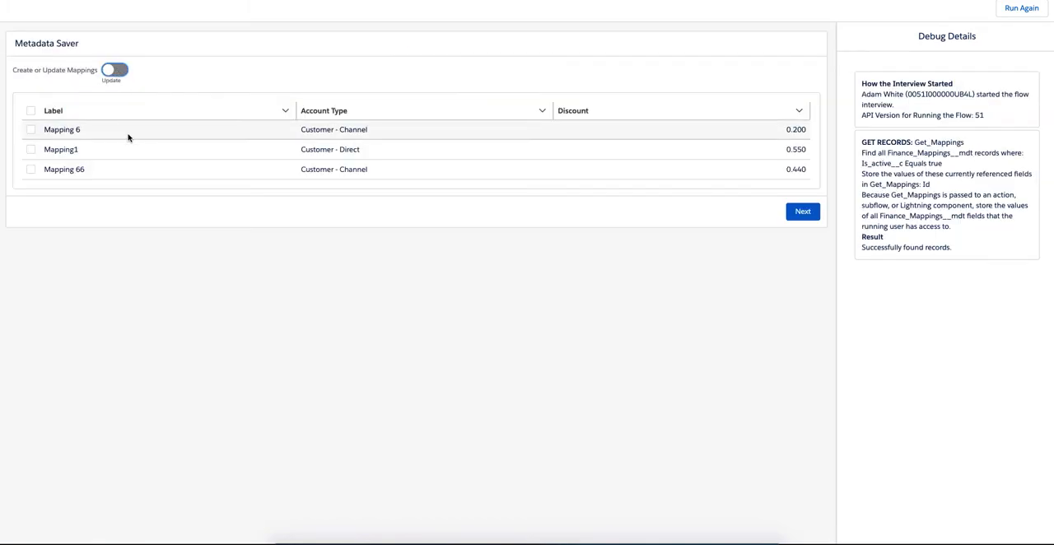
pyautogui.click(124, 173)
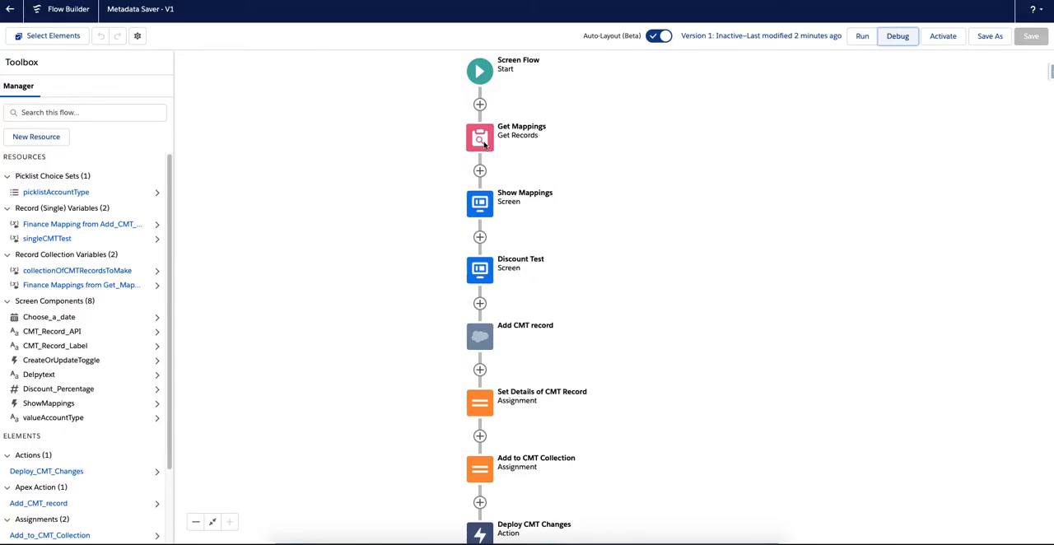
# Examine the object, filter condition and record storage settings of the Get Mappings element.
pyautogui.doubleClick(484, 140)
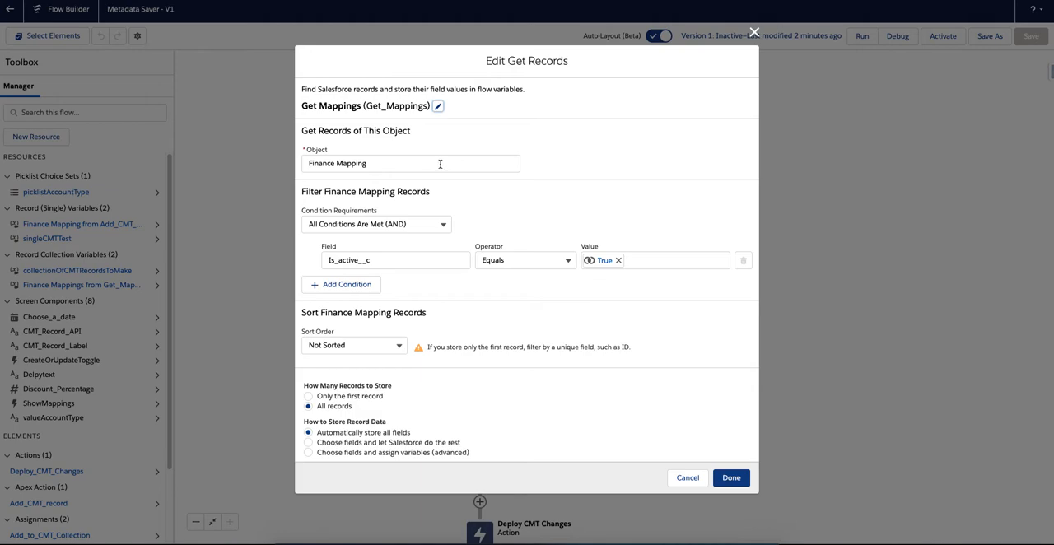
pyautogui.press('Escape')
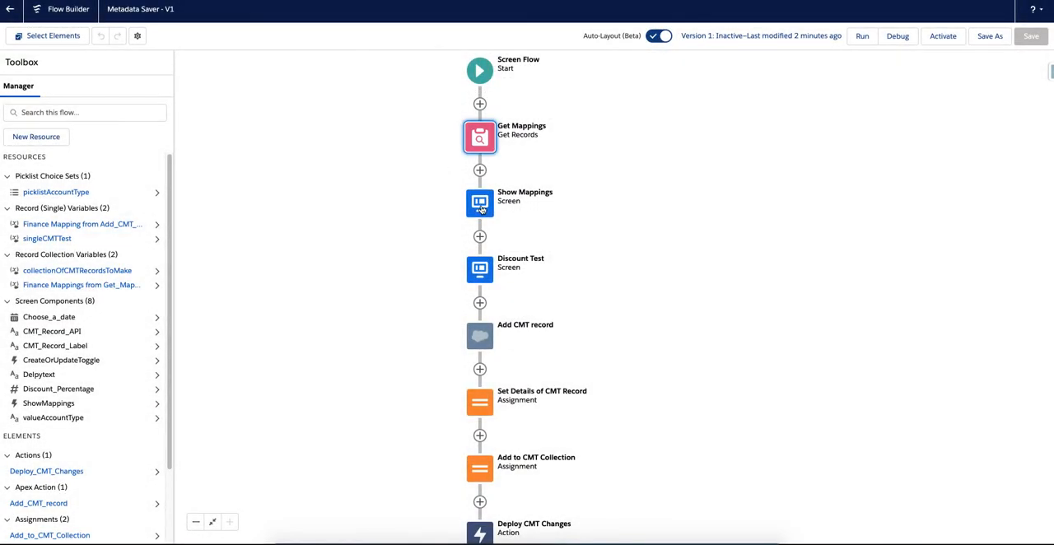
pyautogui.doubleClick(483, 139)
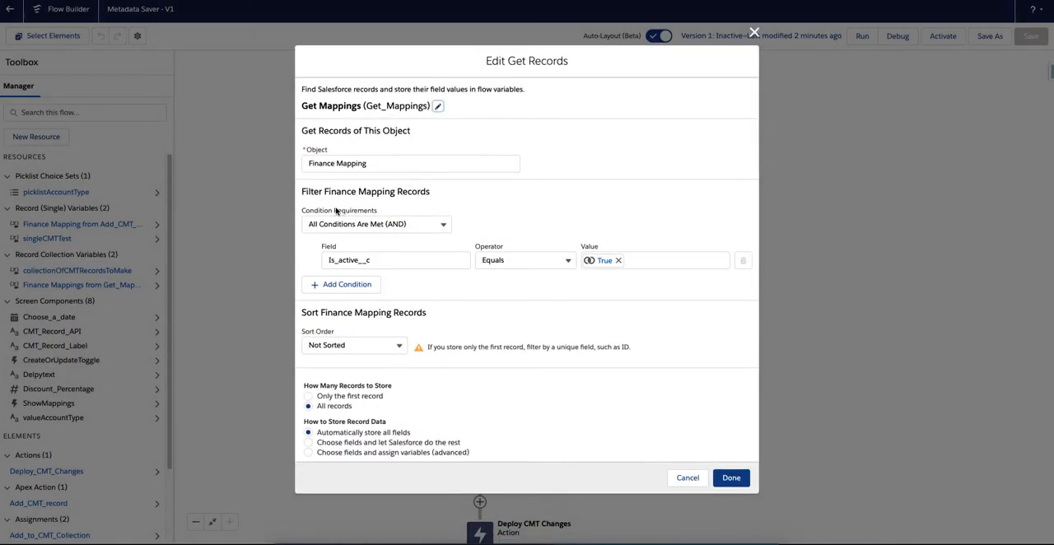
pyautogui.press('Escape')
# Examine the datatable component's column fields and record collection in the Show Mappings screen.
pyautogui.doubleClick(484, 209)
pyautogui.click(571, 203)
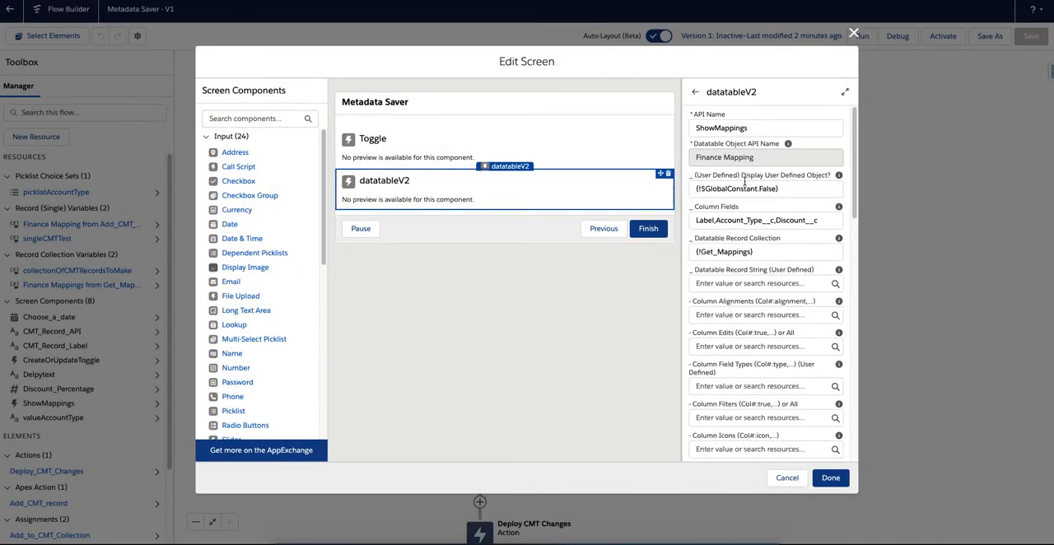
pyautogui.press('Escape')
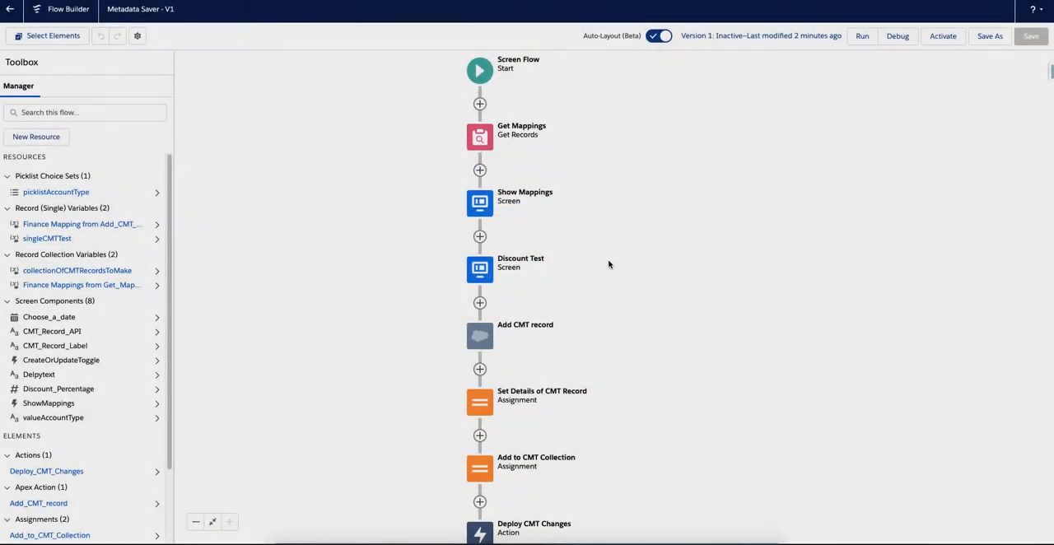
# Examine the input fields of the Discount Test screen, including Discount Percentage, and close it without changes.
pyautogui.doubleClick(483, 276)
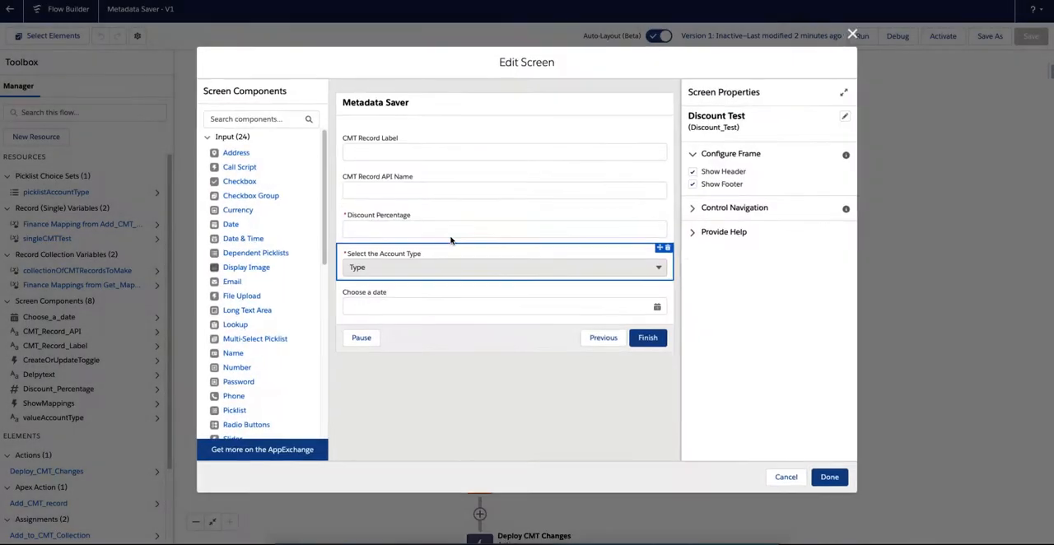
pyautogui.click(507, 222)
pyautogui.press('Escape')
# Examine the metadata type, record API name and label inputs of the Add CMT record action, leaving them unchanged.
pyautogui.doubleClick(482, 336)
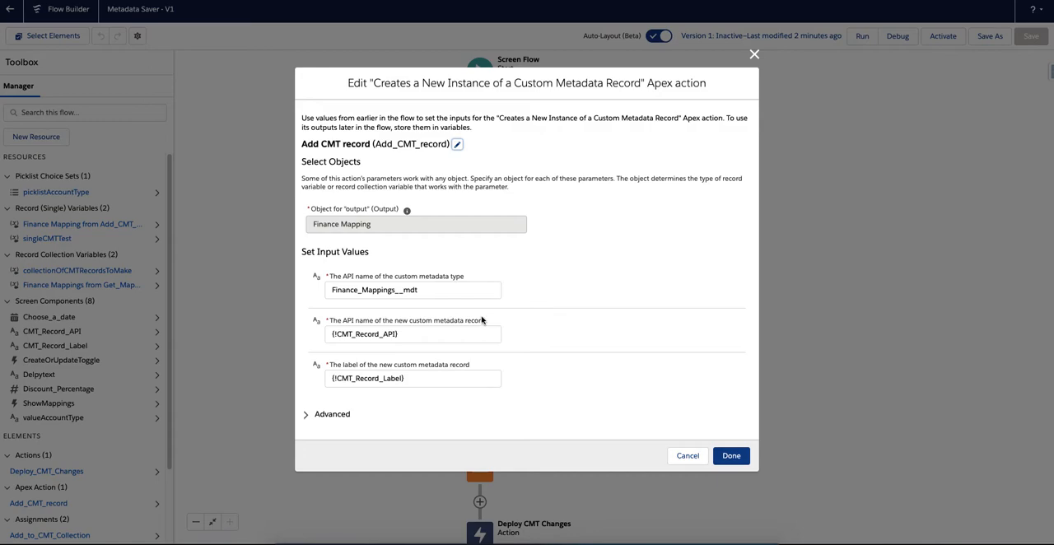
pyautogui.click(404, 288)
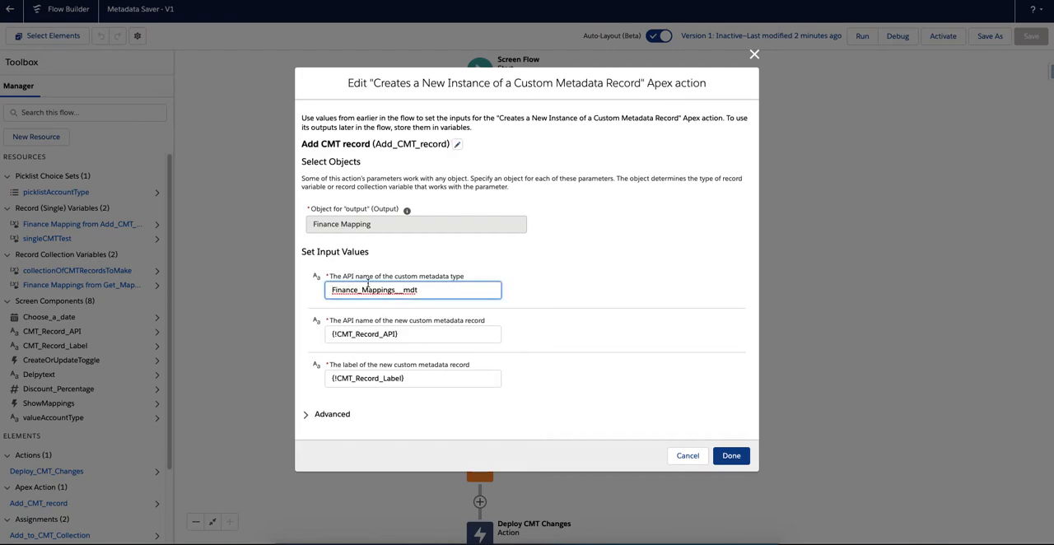
pyautogui.doubleClick(368, 285)
pyautogui.click(563, 273)
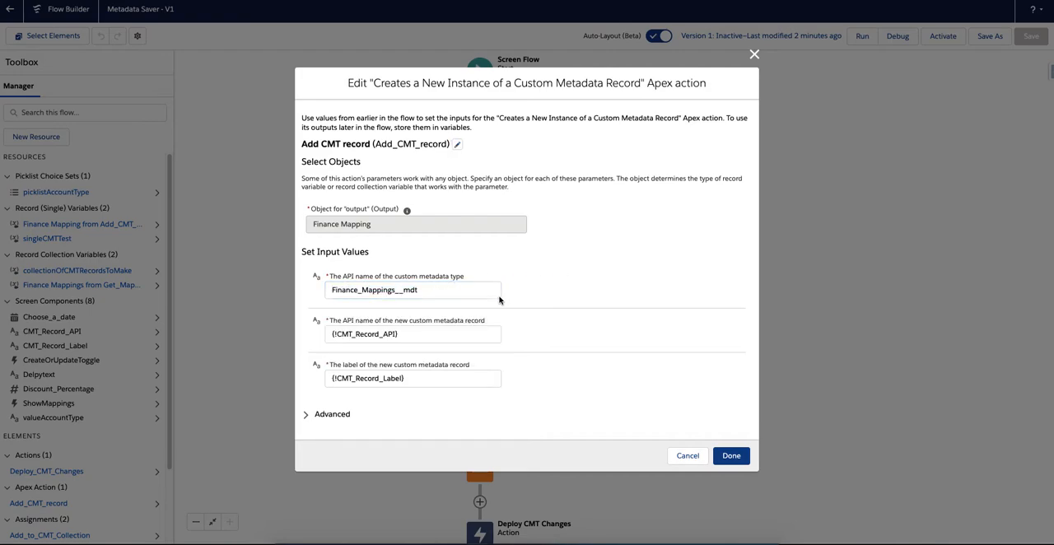
pyautogui.click(390, 334)
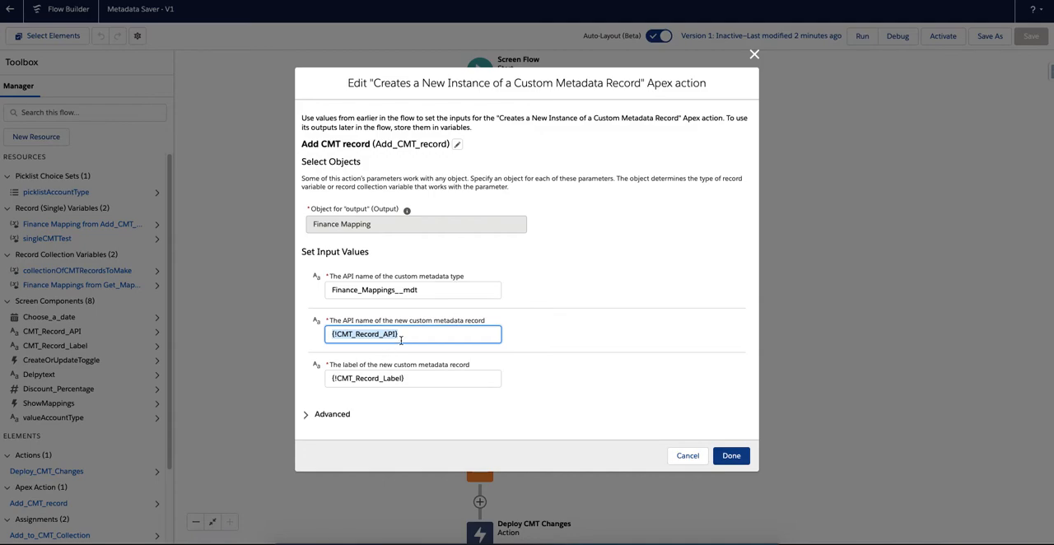
pyautogui.click(420, 381)
pyautogui.click(630, 366)
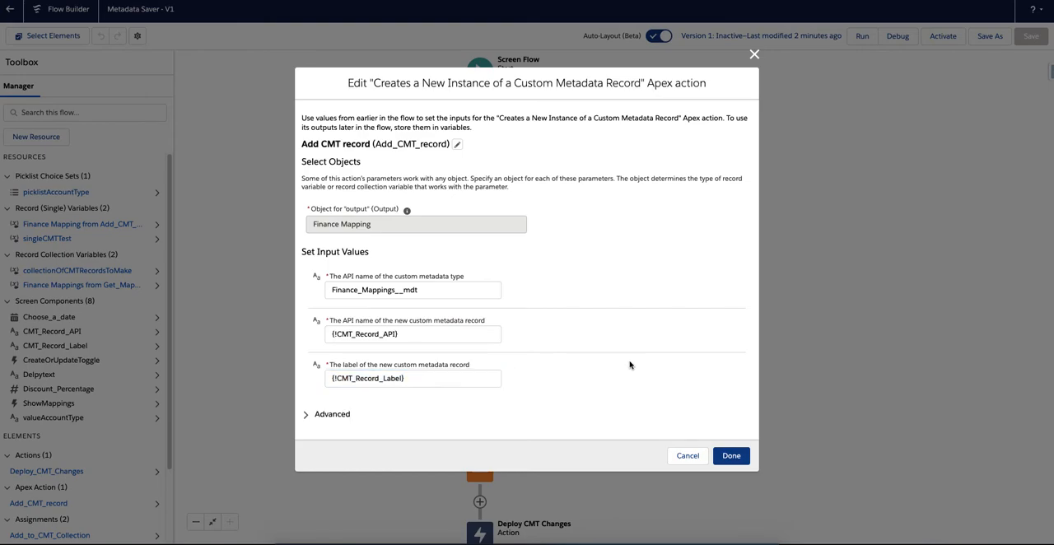
pyautogui.click(691, 457)
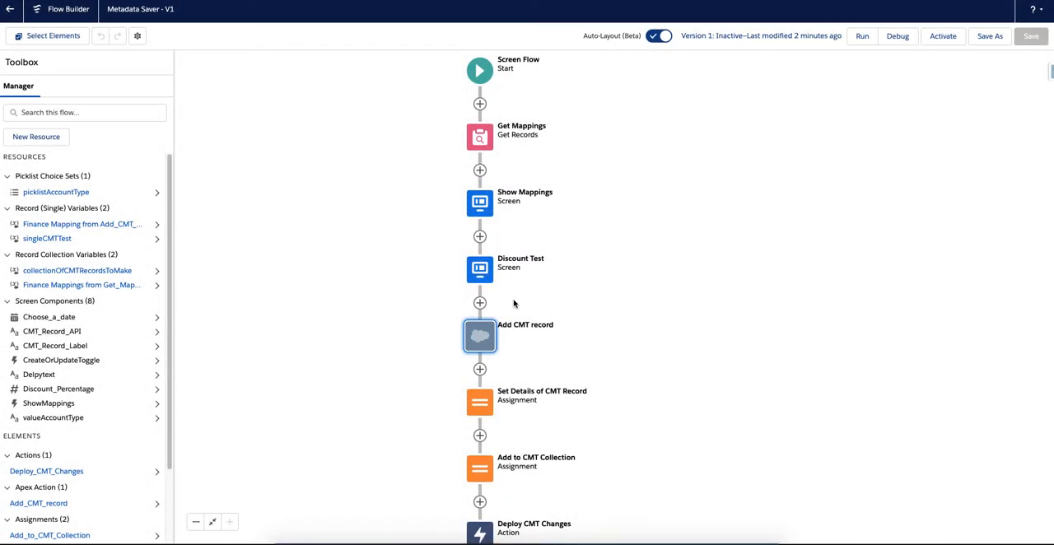
# Examine the variable assignments in Set Details of CMT Record, including the Discount field reference, and discard any edits.
pyautogui.scroll(-3, 612, 292)
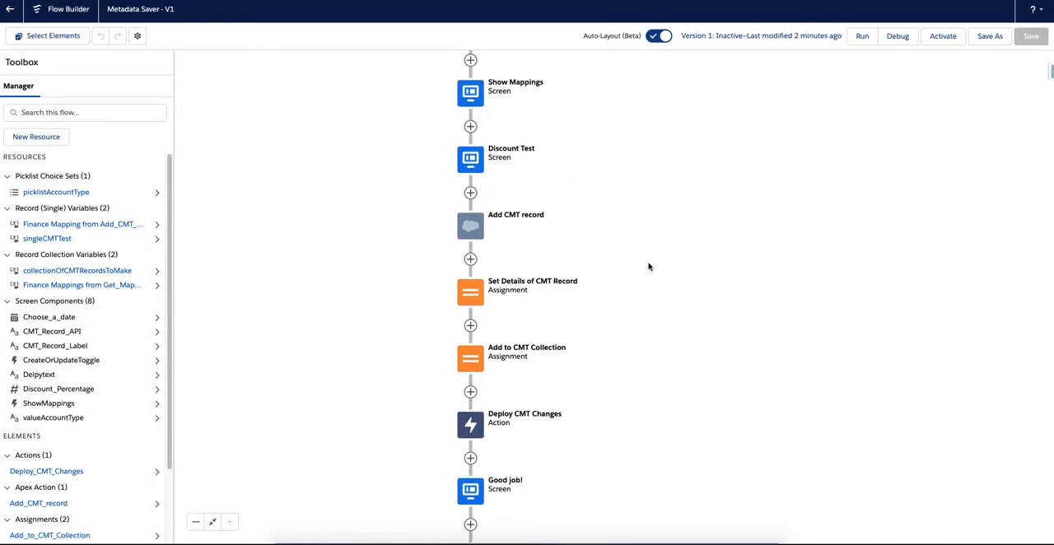
pyautogui.click(474, 291)
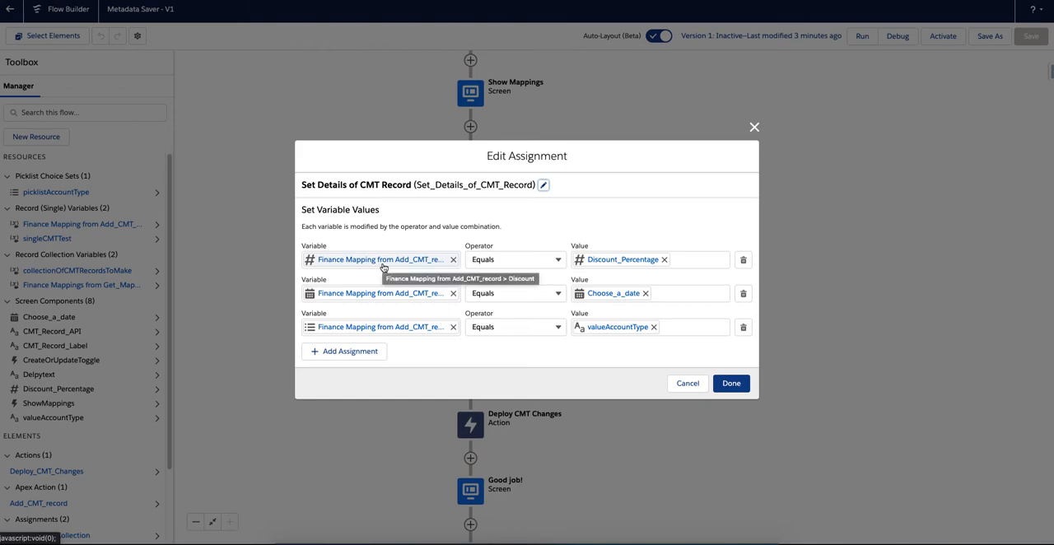
pyautogui.click(382, 262)
pyautogui.moveTo(371, 261); pyautogui.dragTo(308, 260)
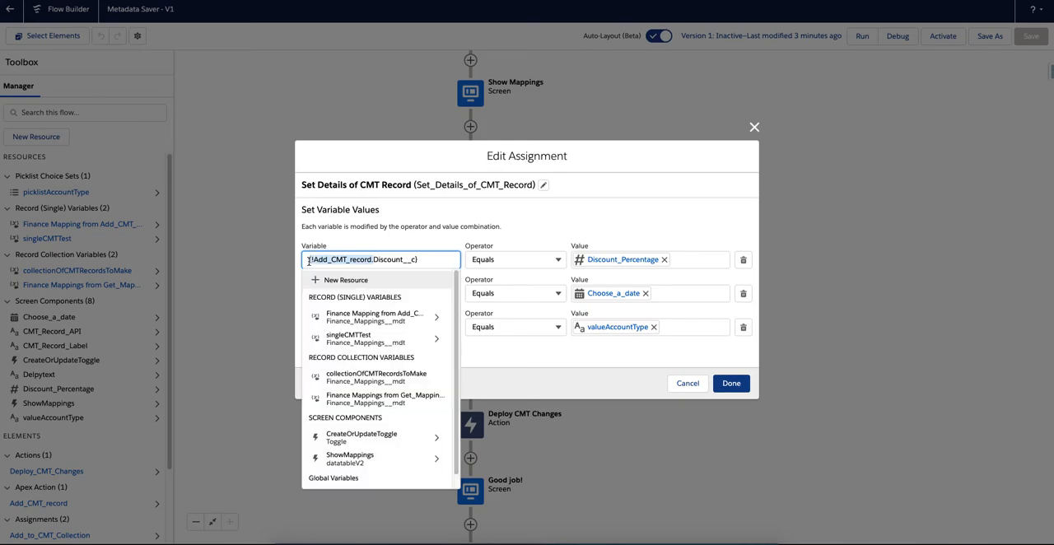
pyautogui.click(406, 260)
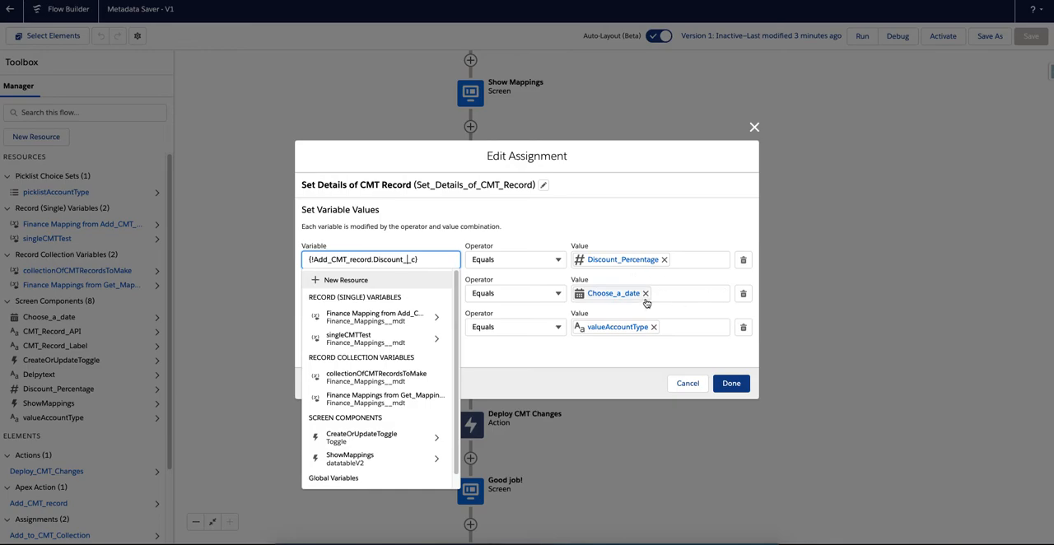
pyautogui.click(614, 242)
pyautogui.click(688, 383)
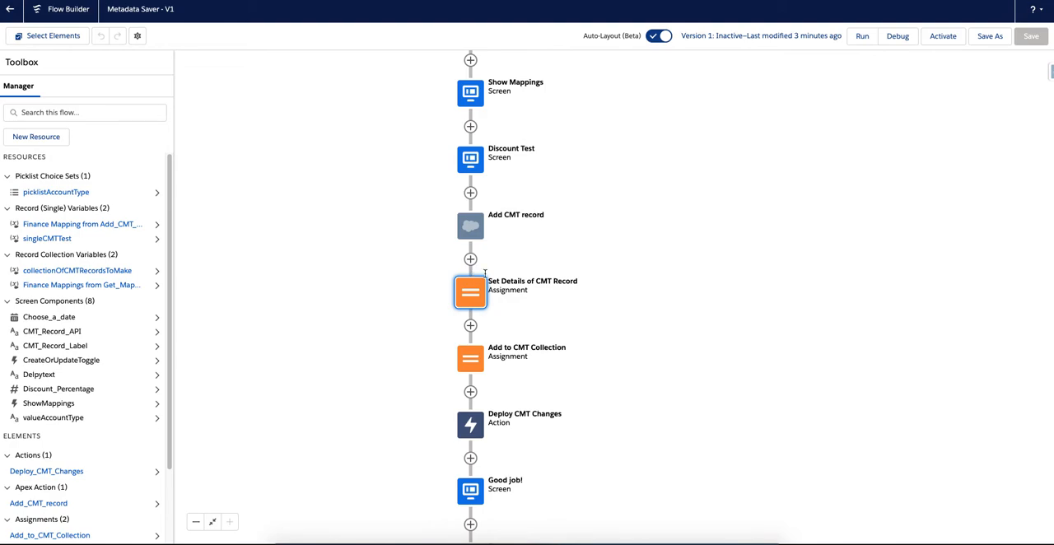
# Examine which record the Add to CMT Collection assignment adds to the collection variable.
pyautogui.click(492, 362)
pyautogui.click(468, 456)
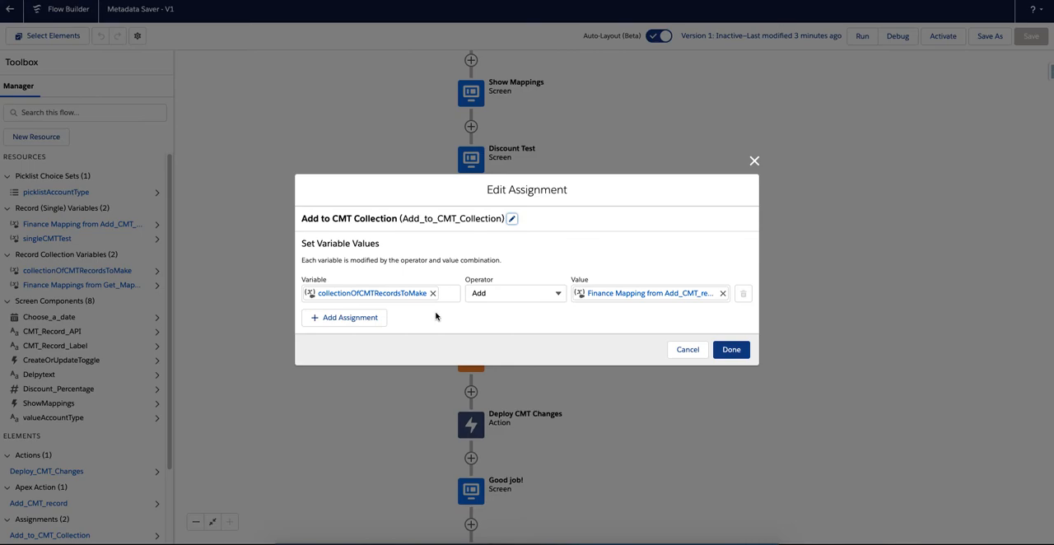
pyautogui.press('Escape')
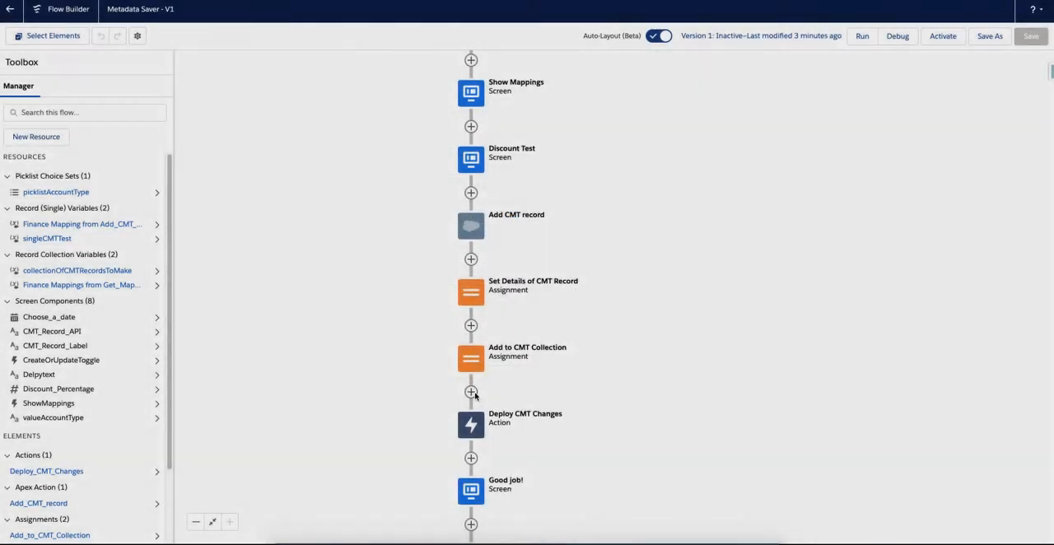
# Examine the object and record collection input of the Deploy CMT Changes action, and select the Good job! screen.
pyautogui.click(473, 428)
pyautogui.click(473, 429)
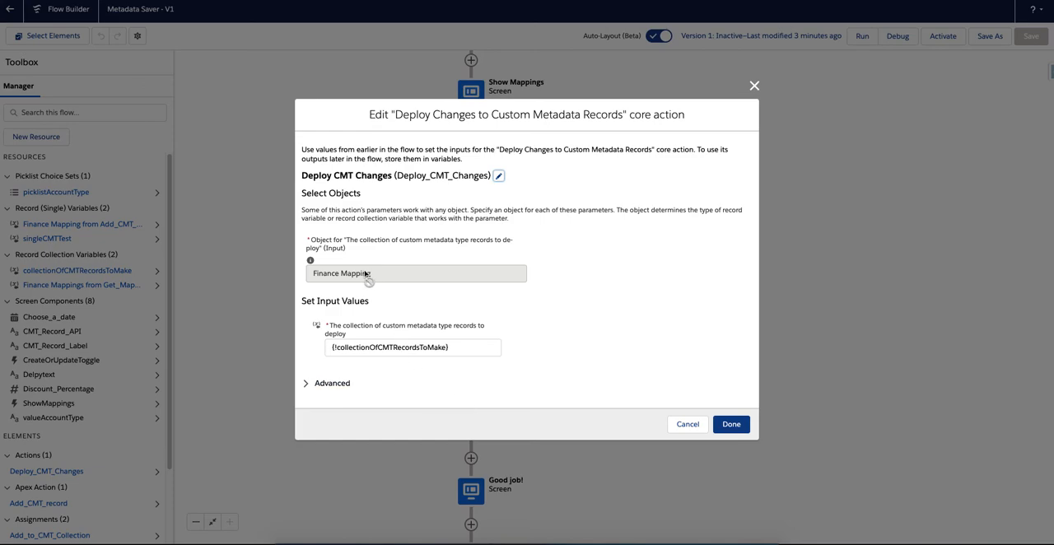
pyautogui.click(416, 346)
pyautogui.press('Escape')
pyautogui.press('Escape')
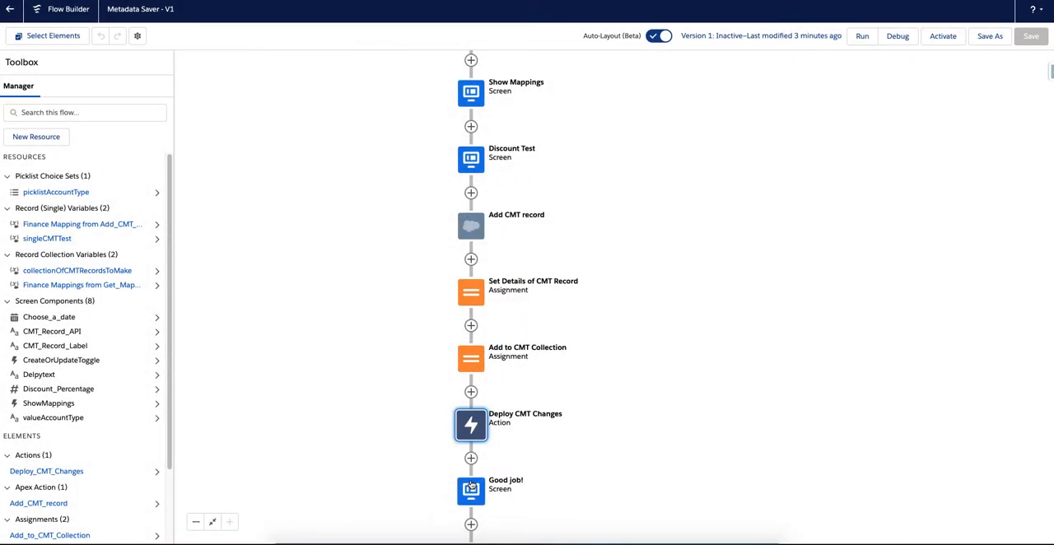
pyautogui.click(473, 490)
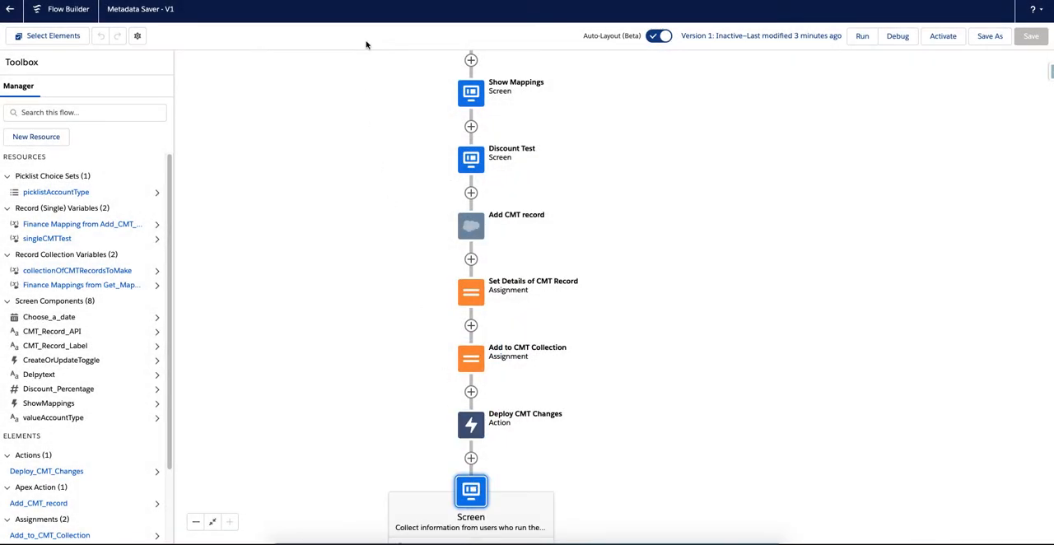
# View Deployment Status in Setup, examine the details of the most recent succeeded deployment, and return to the deployment list.
pyautogui.scroll(-2, 370, 245)
pyautogui.click(412, 248)
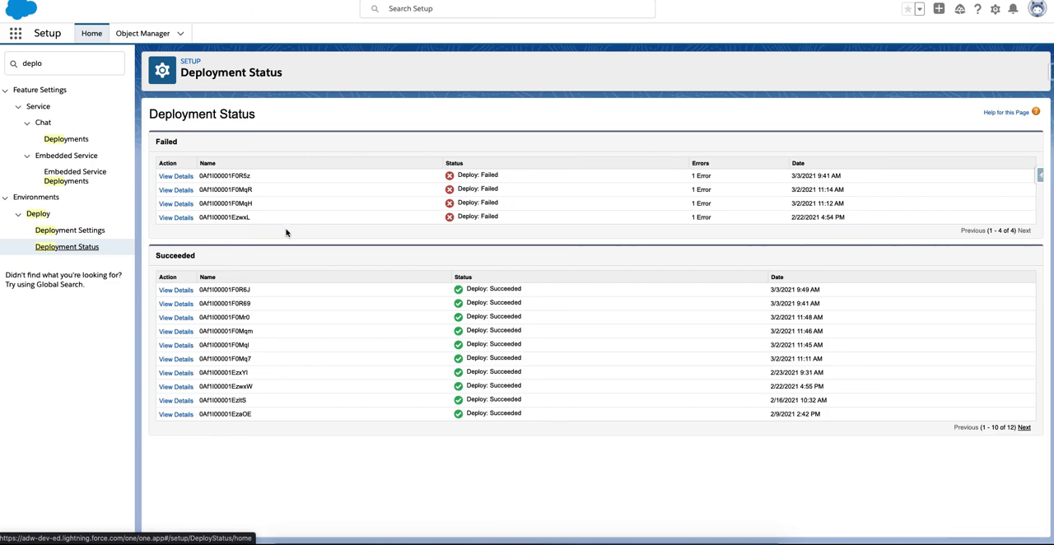
pyautogui.click(176, 291)
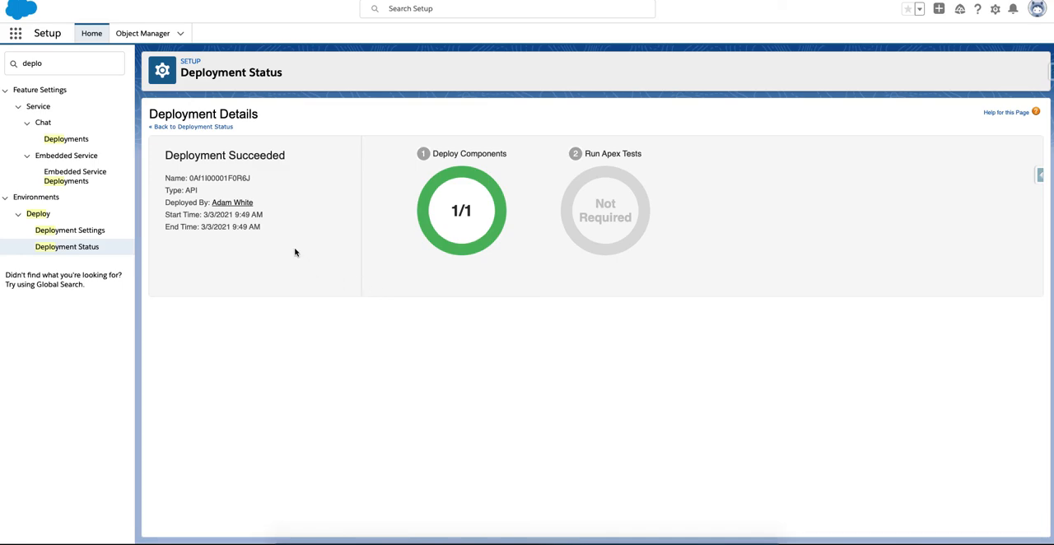
pyautogui.click(215, 126)
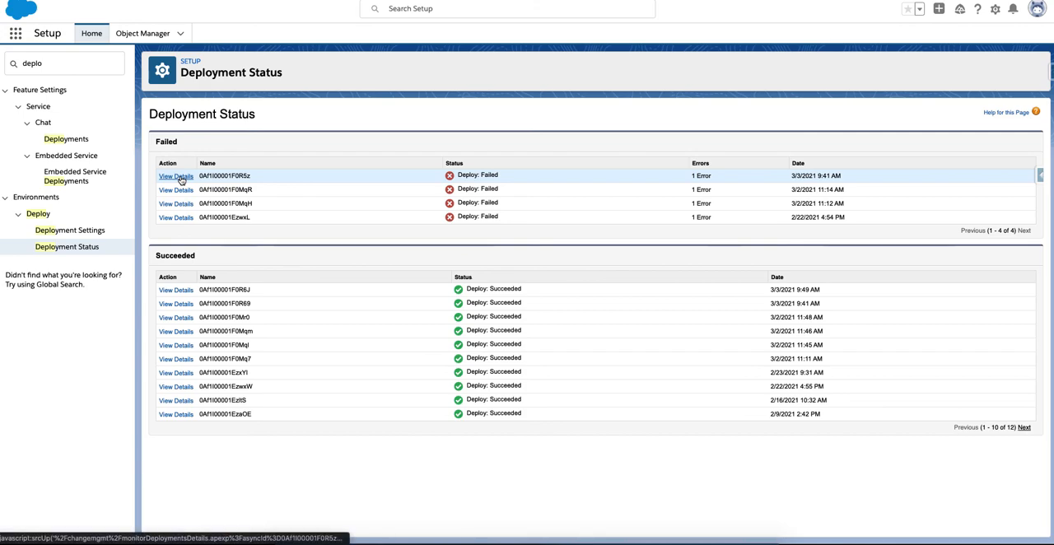
# Examine the component error message of the failed deployment from 3/3/2021 9:41 AM, and return to the deployment list.
pyautogui.click(180, 178)
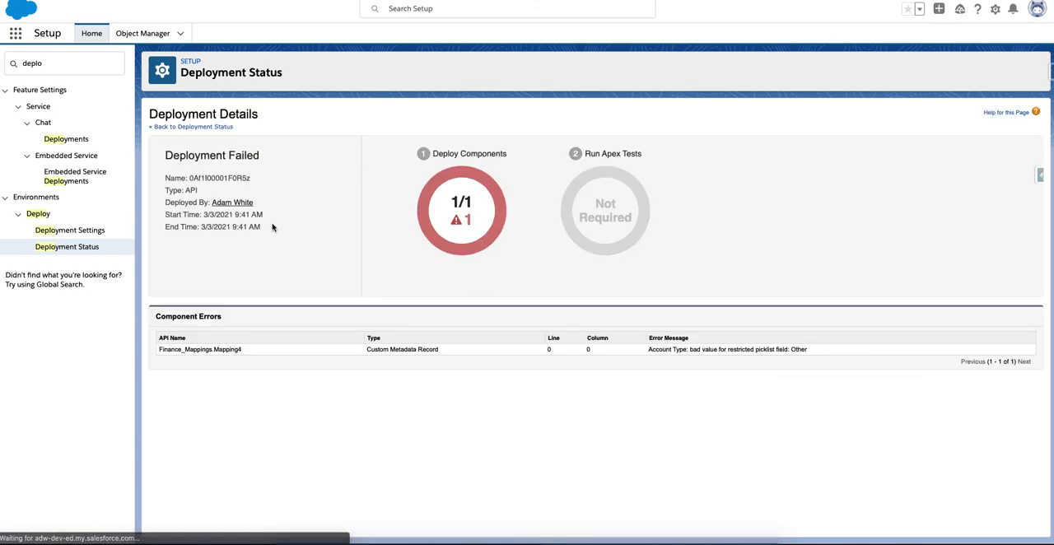
pyautogui.tripleClick(682, 350)
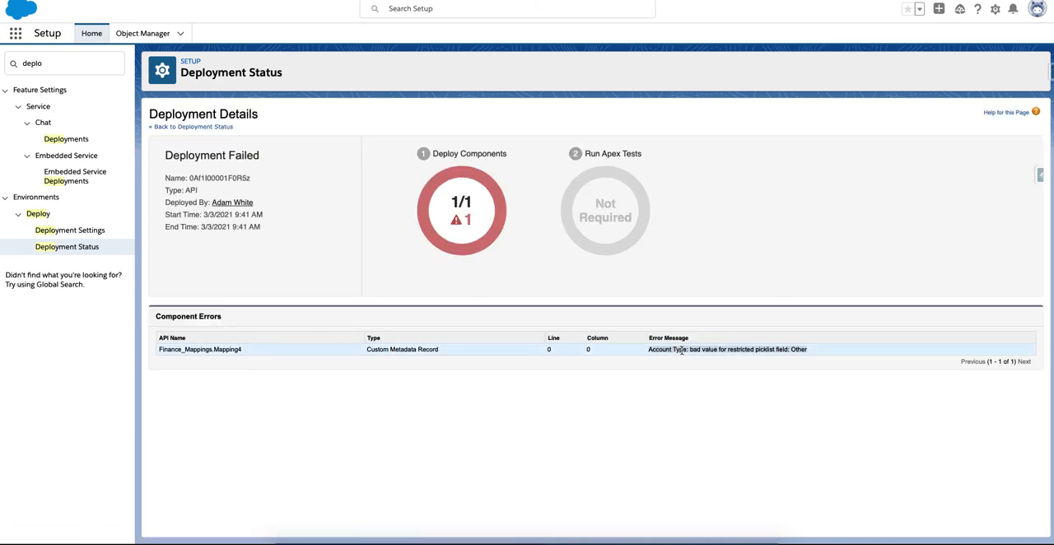
pyautogui.click(681, 351)
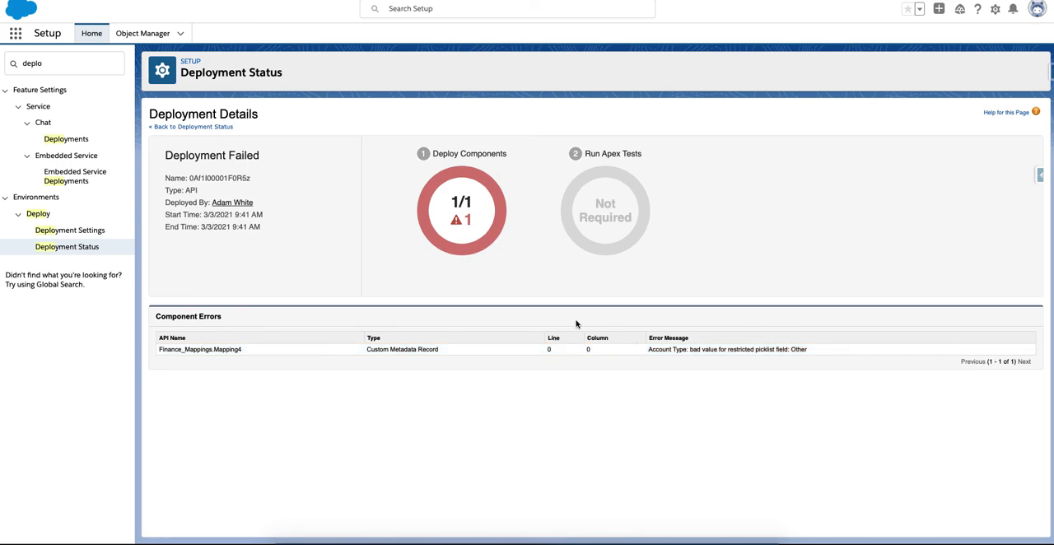
pyautogui.press('super+Left')
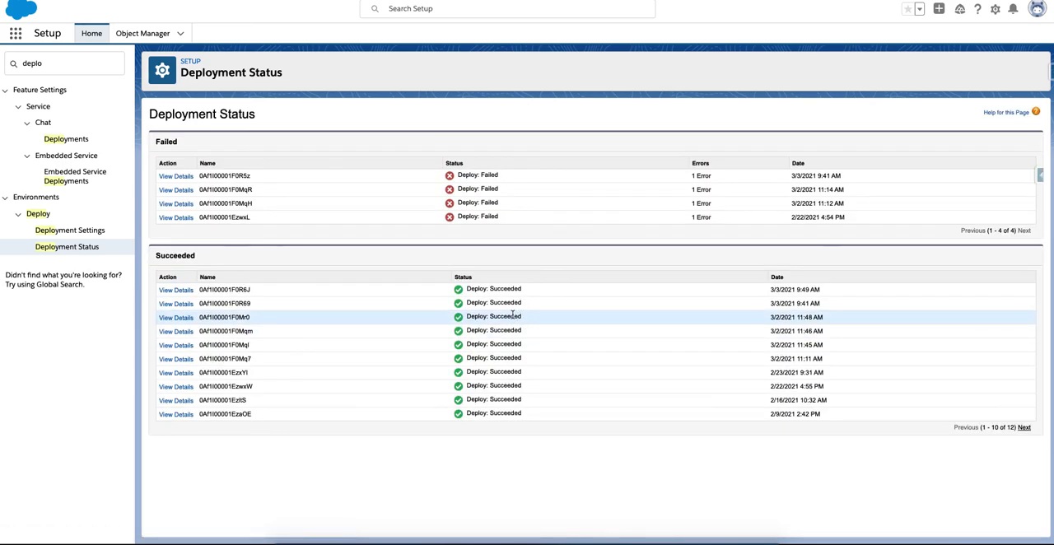